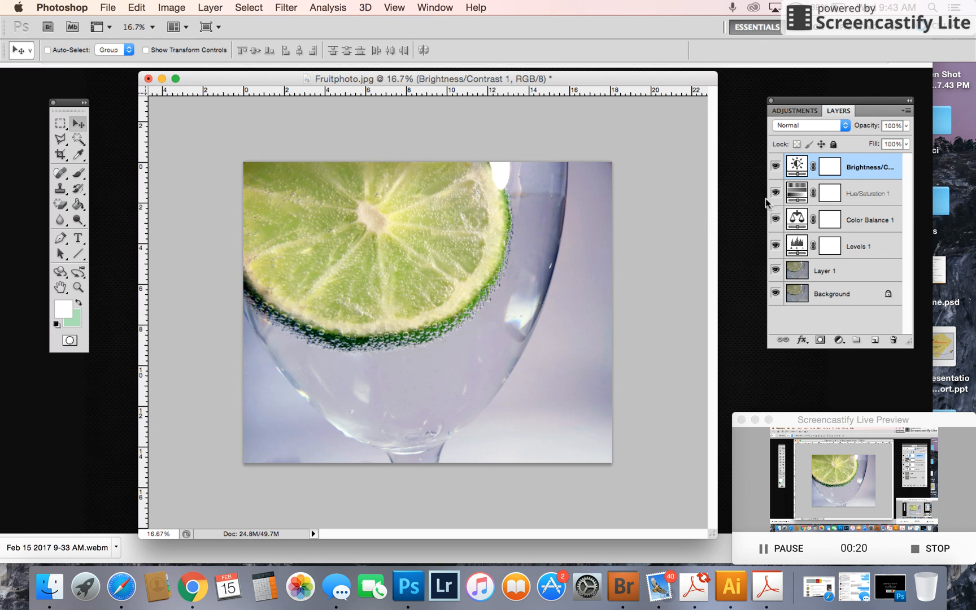
- Review the Brightness/Contrast adjustment layer's settings and swap the foreground and background colors
{"action": "double_click", "coordinate": [801, 164]}
{"action": "mouse_move", "coordinate": [849, 169]}
{"action": "left_mouse_down"}
{"action": "mouse_move", "coordinate": [874, 168]}
{"action": "mouse_move", "coordinate": [847, 168]}
{"action": "left_mouse_up"}
{"action": "left_click", "coordinate": [837, 110]}
{"action": "left_click", "coordinate": [79, 303]}
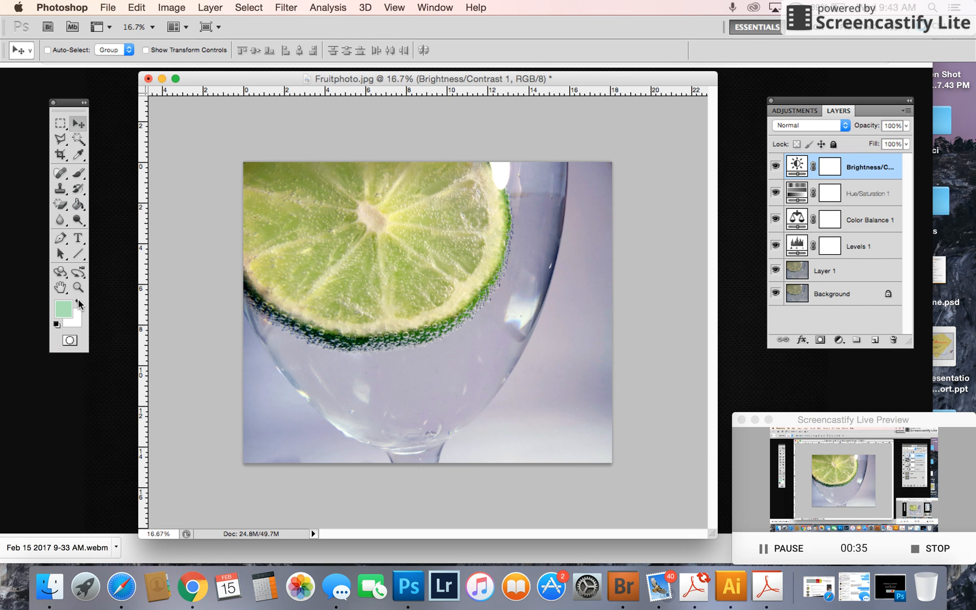
- Create a new layer above Brightness/Contrast in Overlay mode, filled with the Overlay-neutral color (50% gray)
{"action": "left_click", "coordinate": [206, 8]}
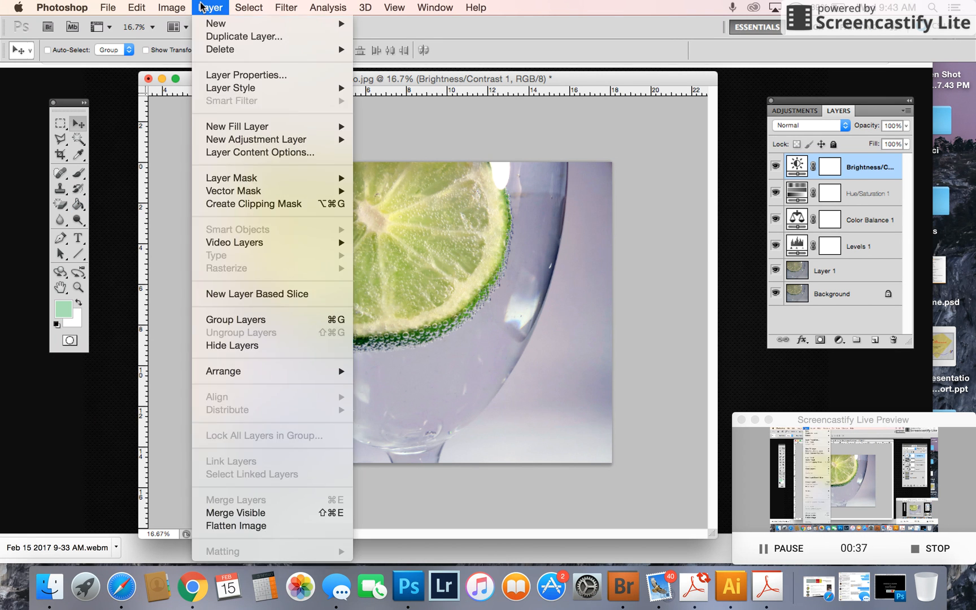
{"action": "mouse_move", "coordinate": [207, 23]}
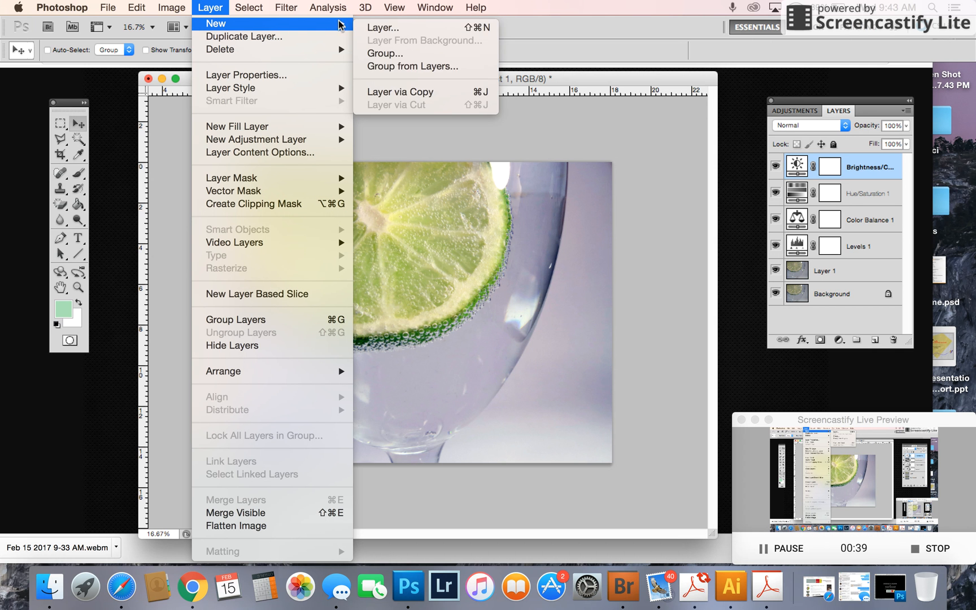
{"action": "left_click", "coordinate": [377, 27]}
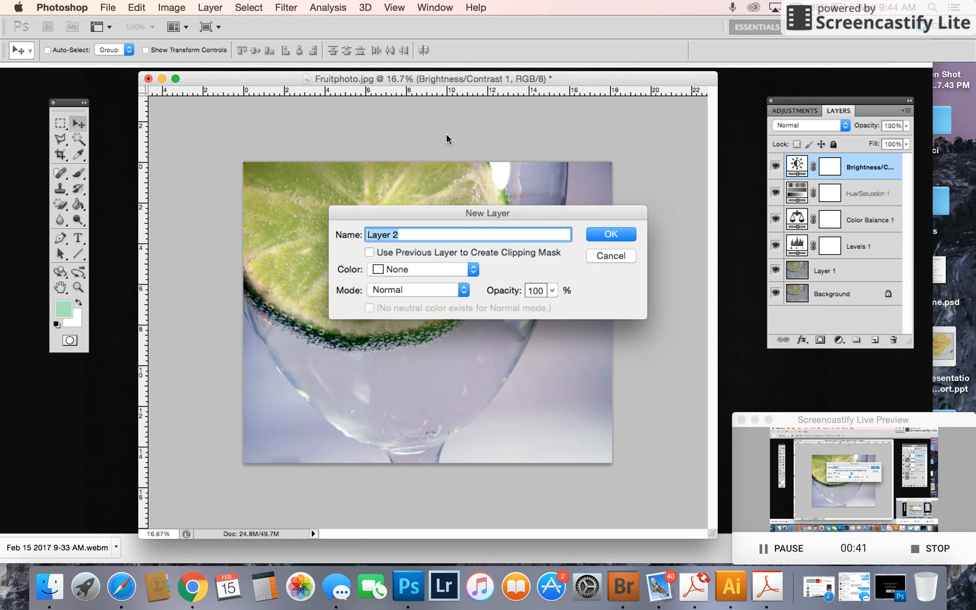
{"action": "left_click_drag", "start_coordinate": [415, 217], "coordinate": [471, 125]}
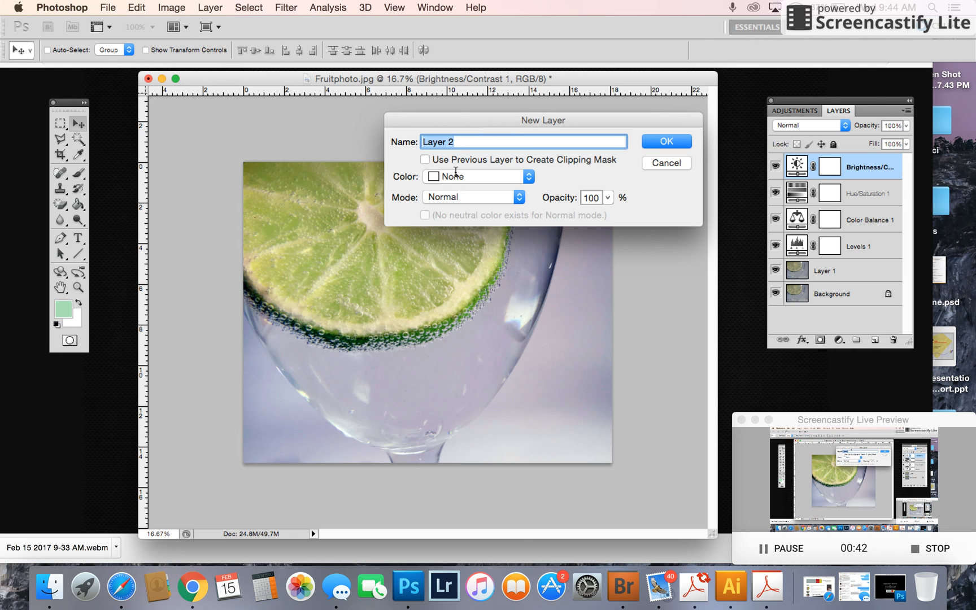
{"action": "left_click", "coordinate": [449, 199]}
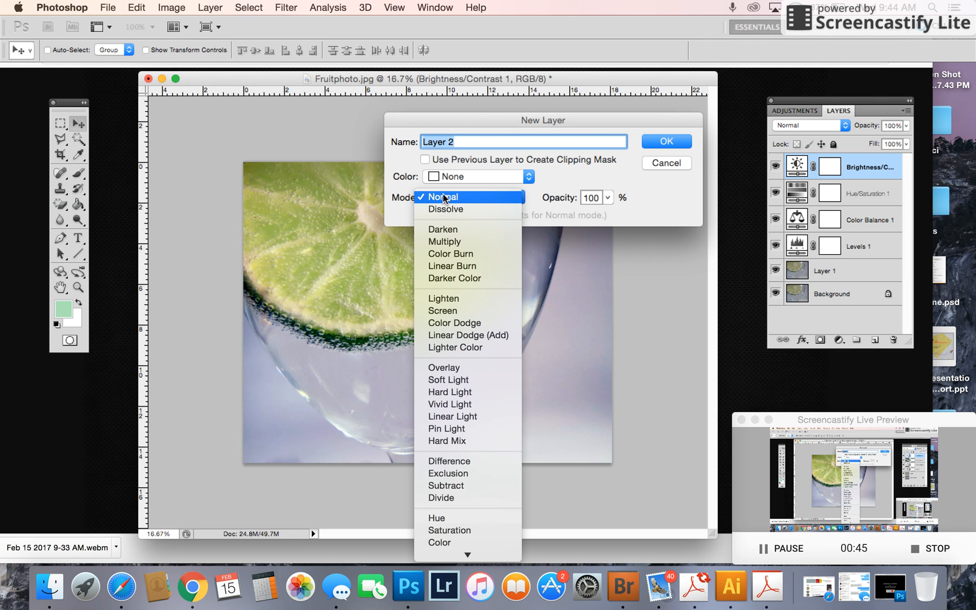
{"action": "left_click", "coordinate": [446, 368]}
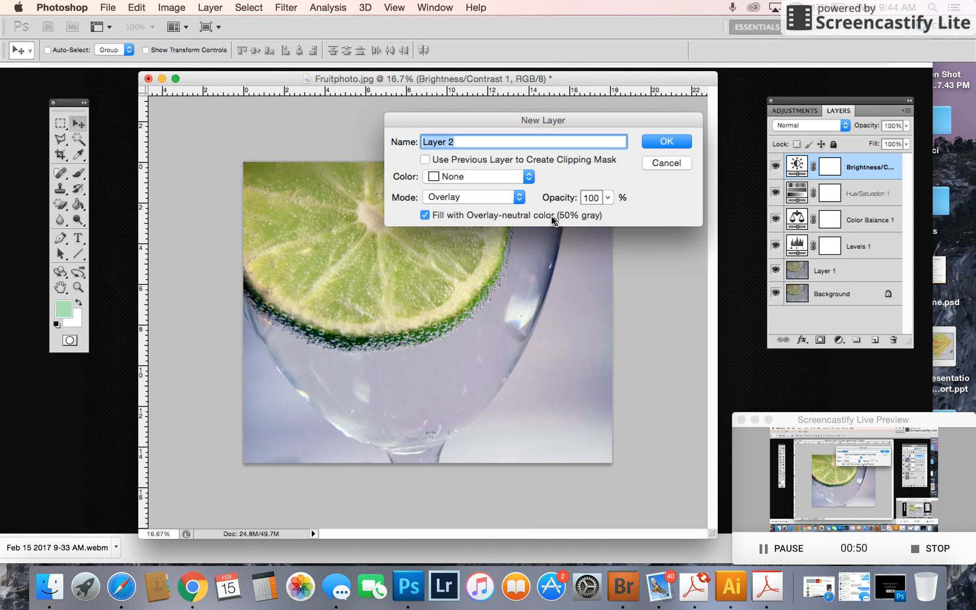
{"action": "left_click", "coordinate": [667, 146]}
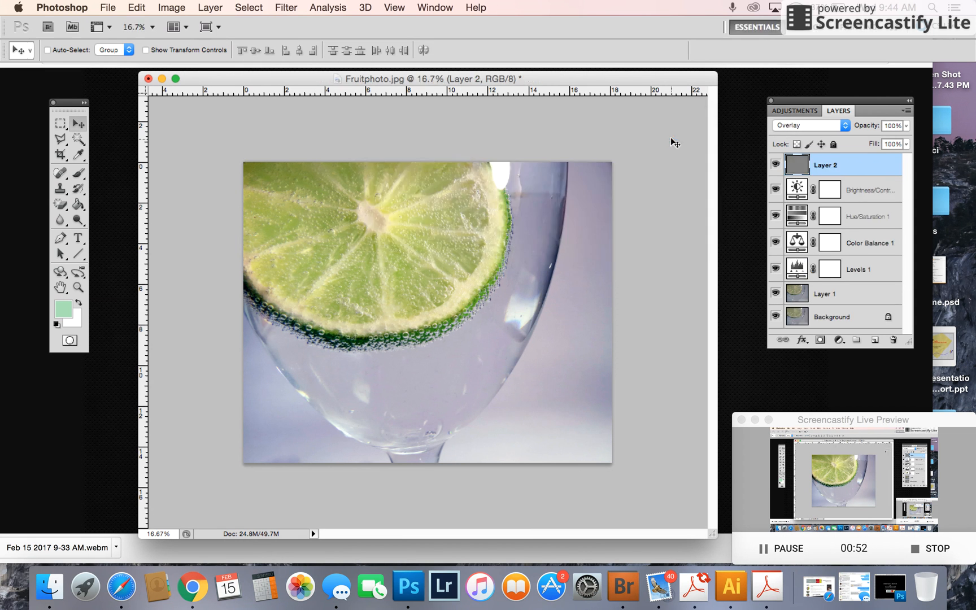
{"action": "left_click_drag", "start_coordinate": [815, 101], "coordinate": [784, 94]}
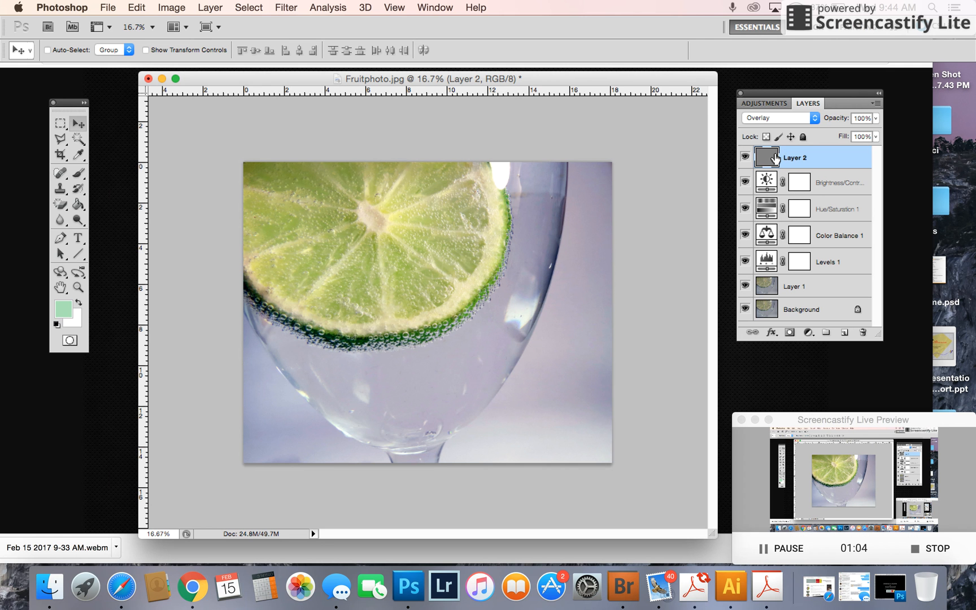
- Choose the Dodge tool and set its brush size to 900 px
{"action": "left_click", "coordinate": [79, 220]}
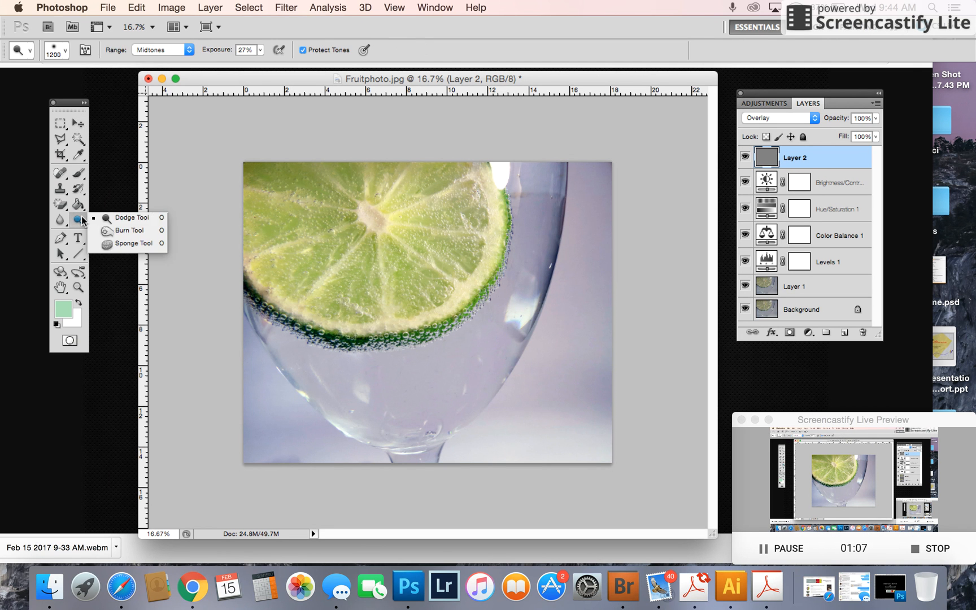
{"action": "left_click", "coordinate": [119, 219]}
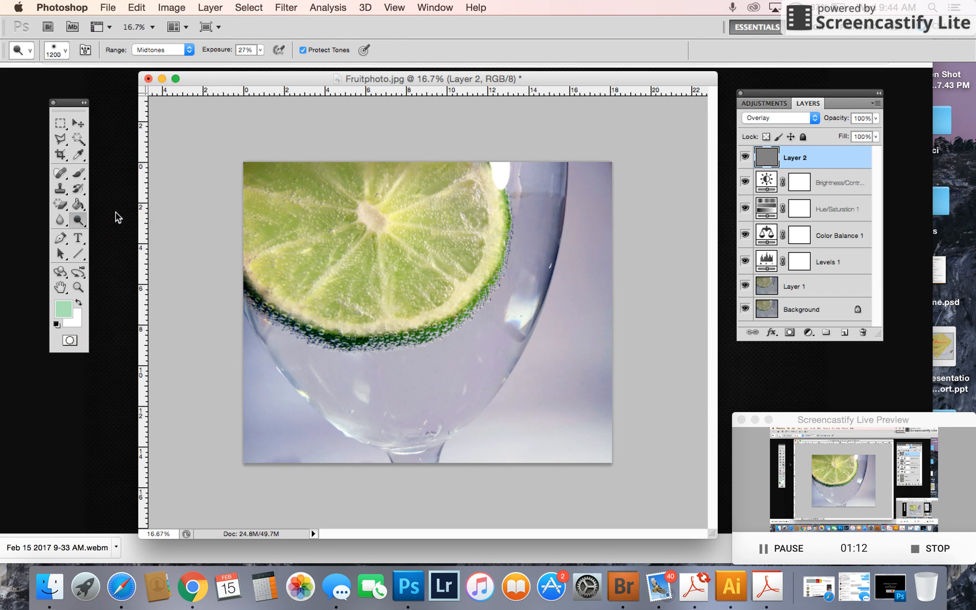
{"action": "left_click", "coordinate": [66, 53]}
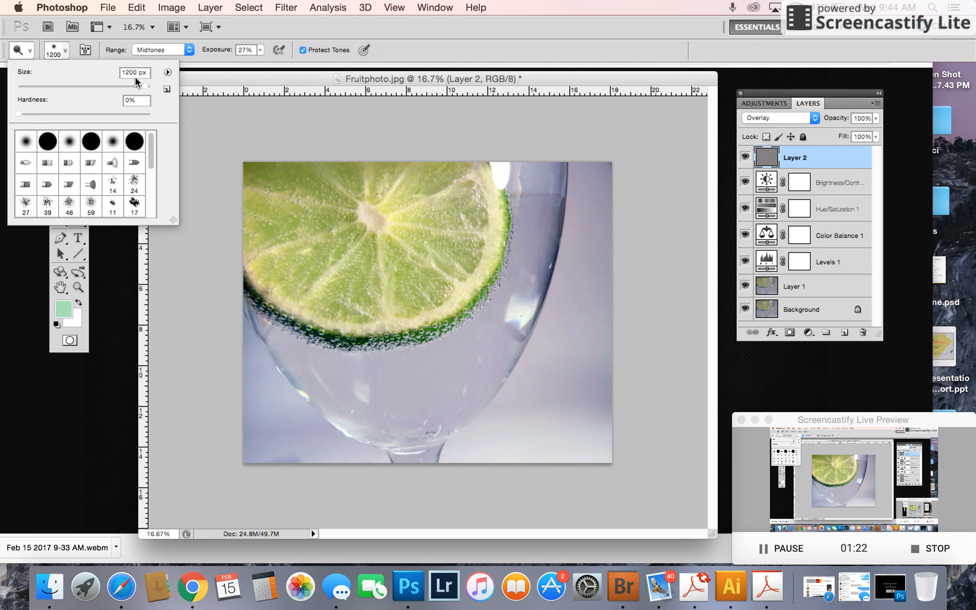
{"action": "mouse_move", "coordinate": [145, 86]}
{"action": "left_mouse_down"}
{"action": "mouse_move", "coordinate": [84, 86]}
{"action": "mouse_move", "coordinate": [133, 87]}
{"action": "left_mouse_up"}
{"action": "left_click", "coordinate": [55, 51]}
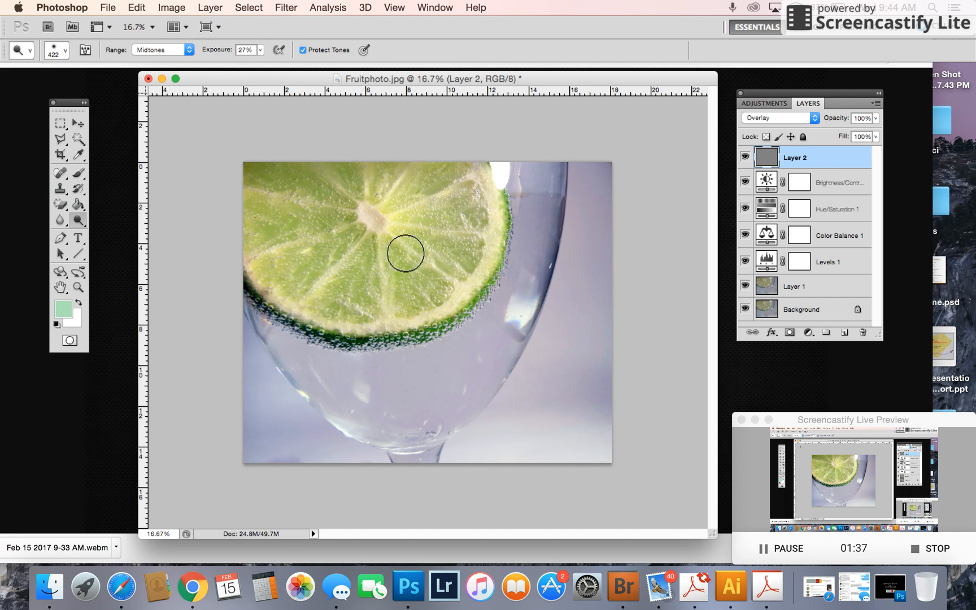
{"action": "key", "text": "bracketright"}
{"action": "key", "text": "bracketright"}
{"action": "key", "text": "bracketright"}
{"action": "key", "text": "bracketright"}
{"action": "key", "text": "bracketright"}
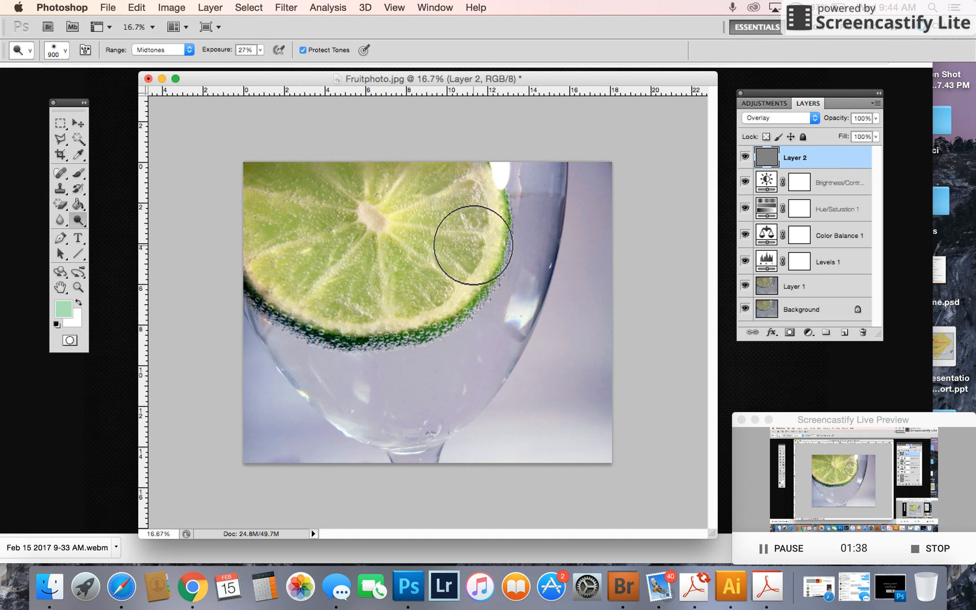
- Set the Dodge exposure to 38% and lighten the upper-right edge of the lime and the adjacent glass on Layer 2
{"action": "left_click", "coordinate": [260, 50]}
{"action": "mouse_move", "coordinate": [260, 62]}
{"action": "left_mouse_down"}
{"action": "mouse_move", "coordinate": [307, 67]}
{"action": "mouse_move", "coordinate": [275, 68]}
{"action": "left_mouse_up"}
{"action": "left_click", "coordinate": [260, 50]}
{"action": "left_click", "coordinate": [259, 52]}
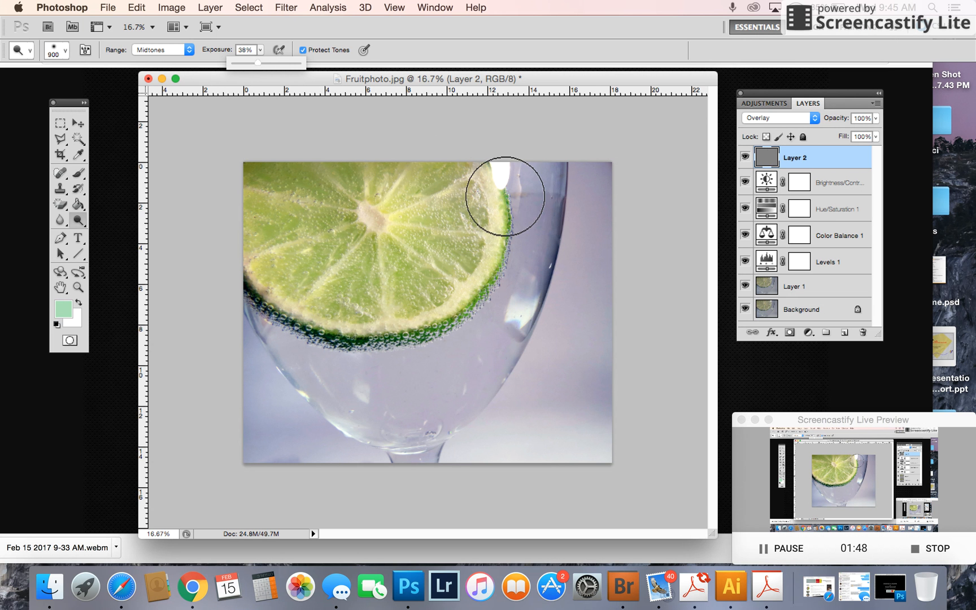
{"action": "mouse_move", "coordinate": [504, 198]}
{"action": "left_mouse_down"}
{"action": "mouse_move", "coordinate": [519, 240]}
{"action": "mouse_move", "coordinate": [529, 189]}
{"action": "mouse_move", "coordinate": [524, 252]}
{"action": "mouse_move", "coordinate": [464, 321]}
{"action": "mouse_move", "coordinate": [514, 279]}
{"action": "mouse_move", "coordinate": [548, 198]}
{"action": "left_mouse_up"}
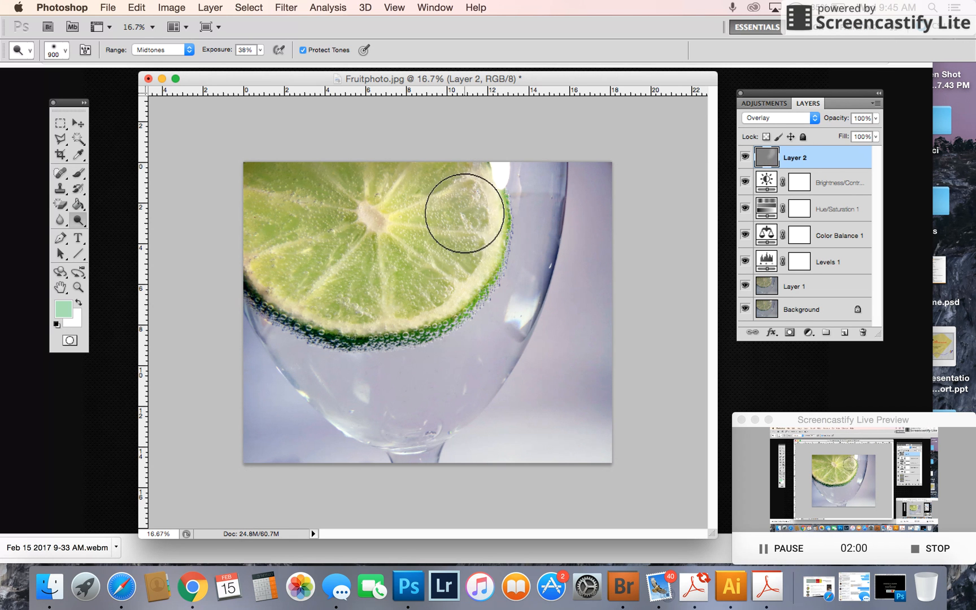
- Toggle the visibility of Layer 2 to compare the photo with and without the dodging
{"action": "left_click", "coordinate": [745, 157]}
{"action": "left_click", "coordinate": [745, 158]}
{"action": "left_click", "coordinate": [745, 159]}
{"action": "left_click", "coordinate": [745, 158]}
{"action": "left_click", "coordinate": [745, 158]}
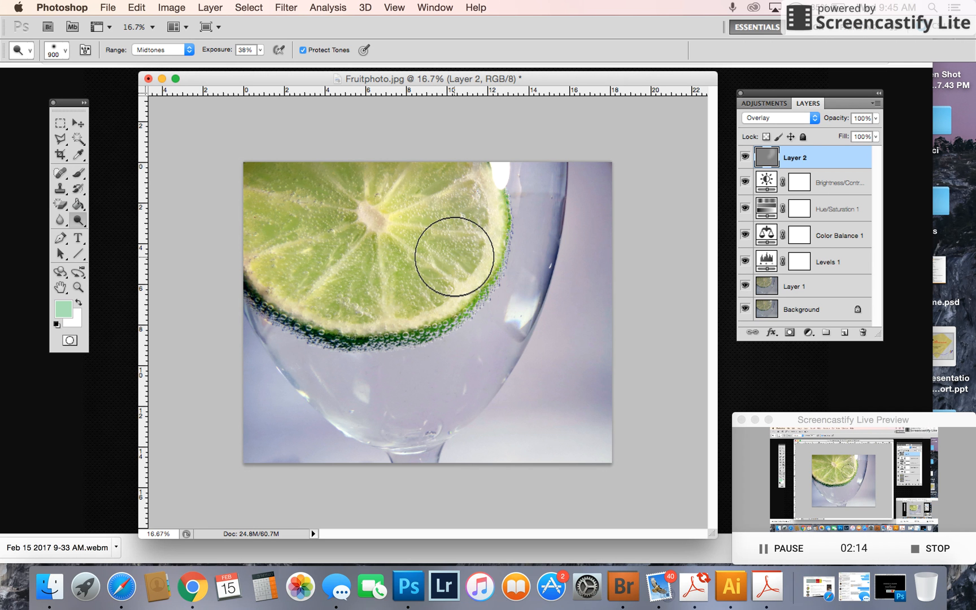
- Set the Dodge brush size to 1000 px and lighten the lime slice toward its center
{"action": "key", "text": "bracketright"}
{"action": "key", "text": "bracketright"}
{"action": "key", "text": "bracketright"}
{"action": "key", "text": "bracketright"}
{"action": "key", "text": "bracketright"}
{"action": "key", "text": "bracketright"}
{"action": "key", "text": "bracketright"}
{"action": "key", "text": "bracketright"}
{"action": "key", "text": "bracketright"}
{"action": "key", "text": "bracketright"}
{"action": "key", "text": "bracketright"}
{"action": "key", "text": "bracketright"}
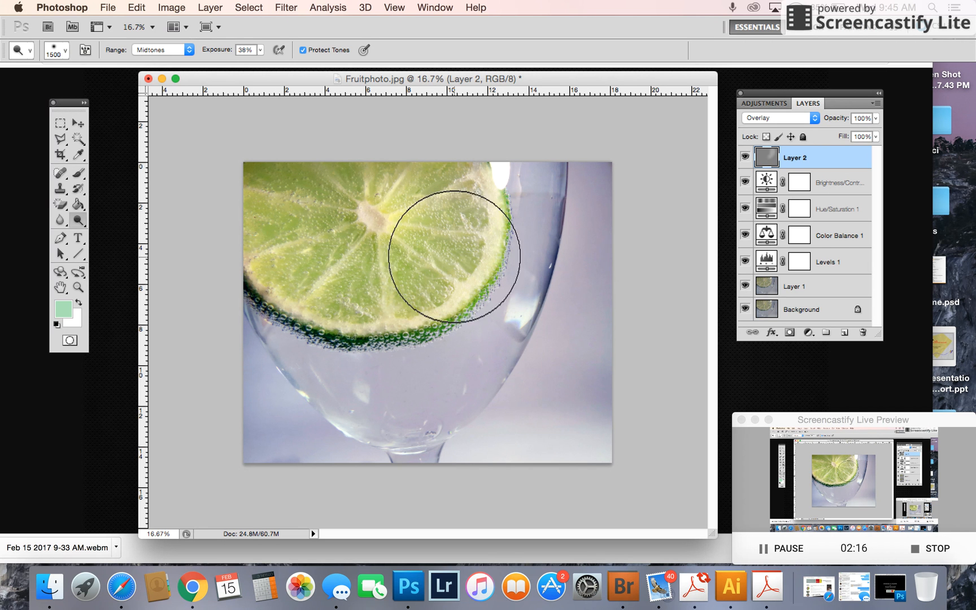
{"action": "key", "text": "bracketright"}
{"action": "key", "text": "bracketright"}
{"action": "key", "text": "bracketleft"}
{"action": "key", "text": "bracketleft"}
{"action": "key", "text": "bracketleft"}
{"action": "key", "text": "bracketleft"}
{"action": "key", "text": "bracketleft"}
{"action": "key", "text": "bracketleft"}
{"action": "key", "text": "bracketleft"}
{"action": "key", "text": "bracketleft"}
{"action": "key", "text": "bracketleft"}
{"action": "key", "text": "bracketleft"}
{"action": "key", "text": "bracketleft"}
{"action": "key", "text": "bracketleft"}
{"action": "key", "text": "bracketleft"}
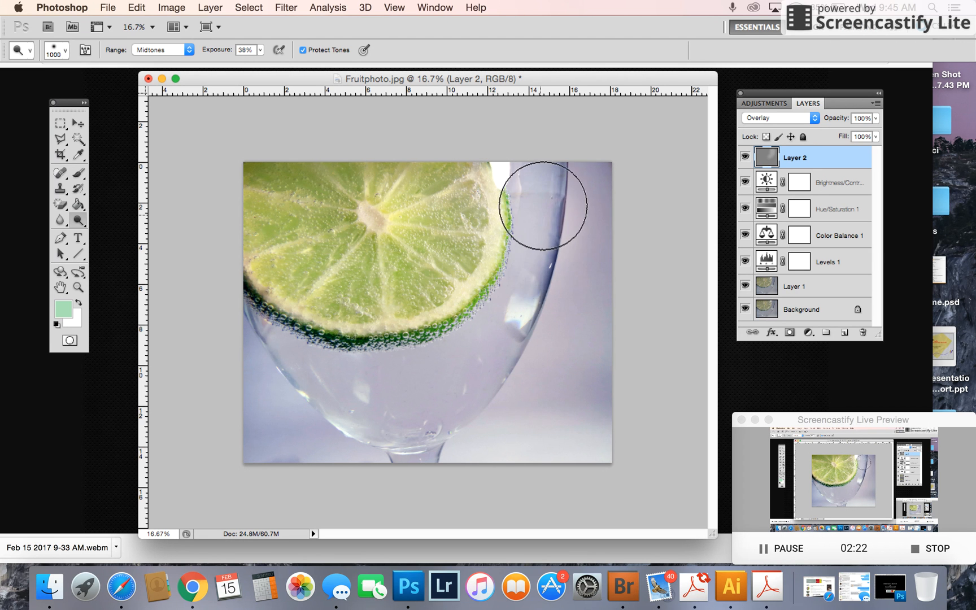
{"action": "left_click_drag", "start_coordinate": [429, 235], "coordinate": [374, 218]}
- Enlarge the Dodge brush to 1900 px and lighten the glass area below and beside the lime
{"action": "key", "text": "bracketleft"}
{"action": "key", "text": "bracketleft"}
{"action": "key", "text": "bracketleft"}
{"action": "key", "text": "bracketright"}
{"action": "key", "text": "bracketright"}
{"action": "key", "text": "bracketright"}
{"action": "key", "text": "bracketright"}
{"action": "key", "text": "bracketright"}
{"action": "key", "text": "bracketright"}
{"action": "key", "text": "bracketright"}
{"action": "key", "text": "bracketright"}
{"action": "key", "text": "bracketright"}
{"action": "key", "text": "bracketright"}
{"action": "key", "text": "bracketright"}
{"action": "key", "text": "bracketright"}
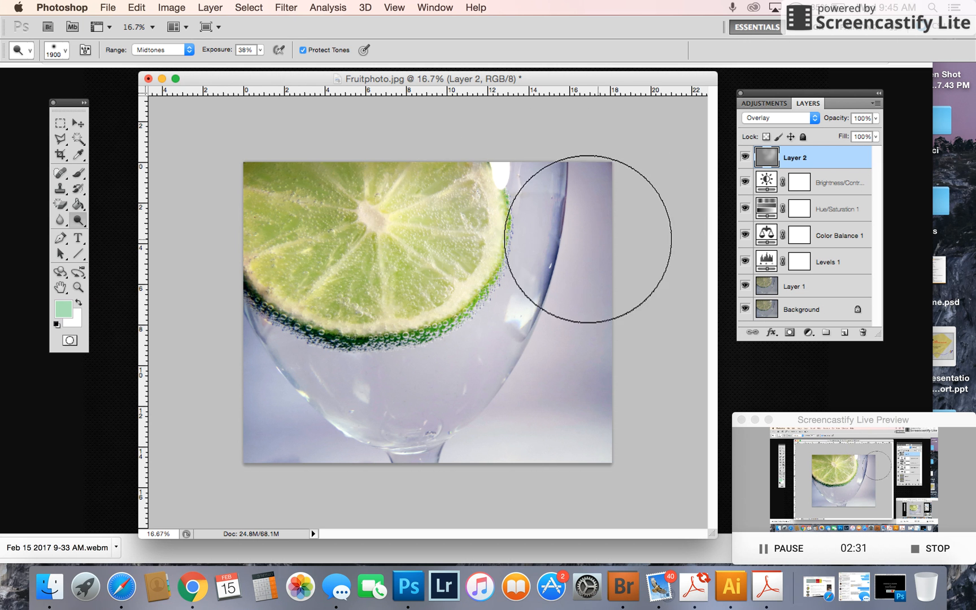
{"action": "left_click_drag", "start_coordinate": [486, 343], "coordinate": [478, 340]}
- Reduce the brush size to 300 px
{"action": "key", "text": "bracketleft"}
{"action": "key", "text": "bracketleft"}
{"action": "key", "text": "bracketleft"}
{"action": "key", "text": "bracketleft"}
{"action": "key", "text": "bracketleft"}
{"action": "key", "text": "bracketleft"}
{"action": "key", "text": "bracketleft"}
{"action": "key", "text": "bracketleft"}
{"action": "key", "text": "bracketleft"}
{"action": "key", "text": "bracketleft"}
{"action": "key", "text": "bracketleft"}
{"action": "key", "text": "bracketleft"}
{"action": "key", "text": "bracketleft"}
{"action": "key", "text": "bracketleft"}
{"action": "key", "text": "bracketleft"}
{"action": "key", "text": "bracketleft"}
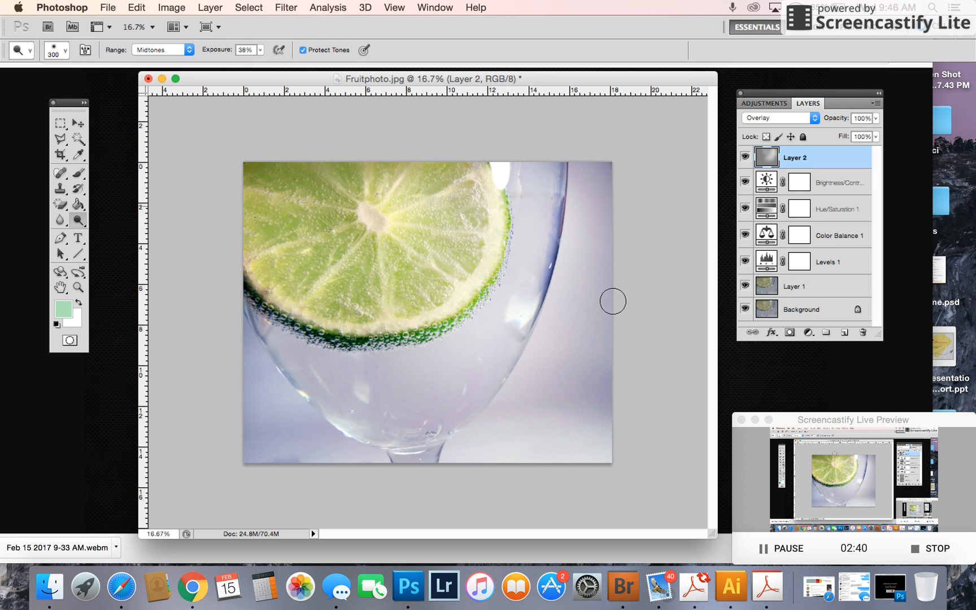
- Enlarge the document window around the whole photo and compare it with Layer 2 hidden and shown
{"action": "key", "text": "super+equal"}
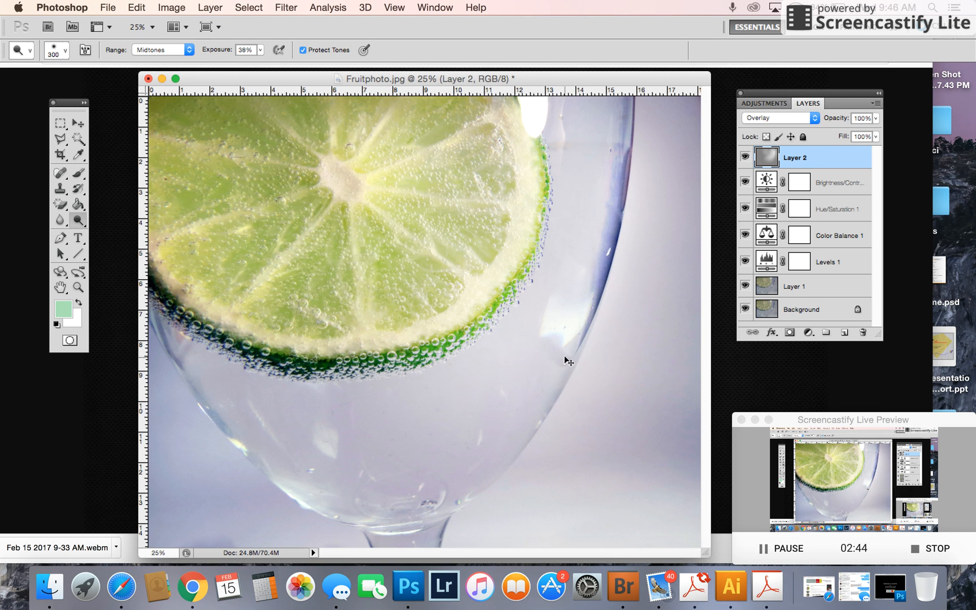
{"action": "key", "text": "super+minus"}
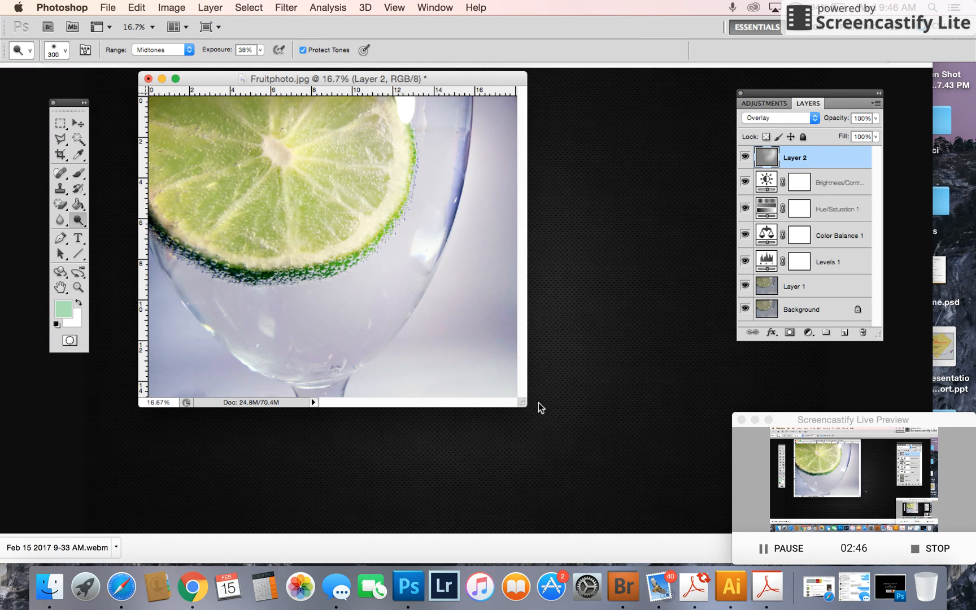
{"action": "left_click_drag", "start_coordinate": [521, 403], "coordinate": [692, 483]}
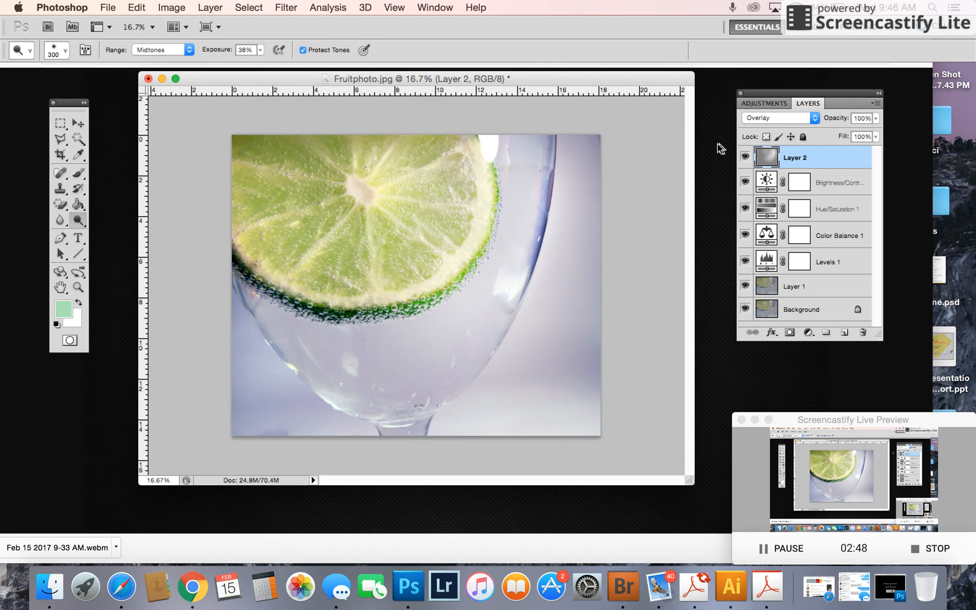
{"action": "left_click", "coordinate": [745, 157]}
{"action": "left_click", "coordinate": [745, 157]}
- Choose the Burn tool and set its exposure to 45%
{"action": "left_click", "coordinate": [78, 220]}
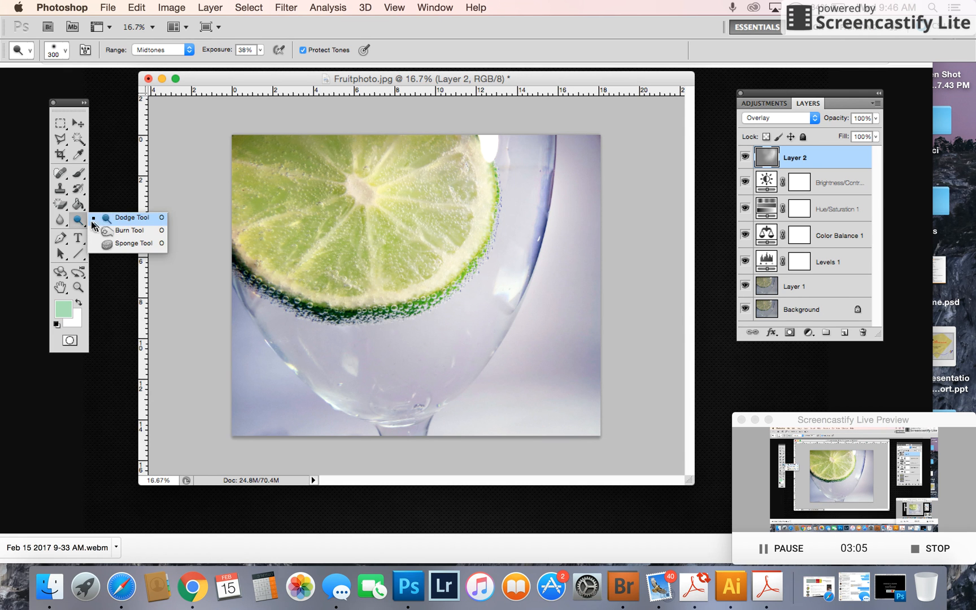
{"action": "left_click", "coordinate": [124, 232]}
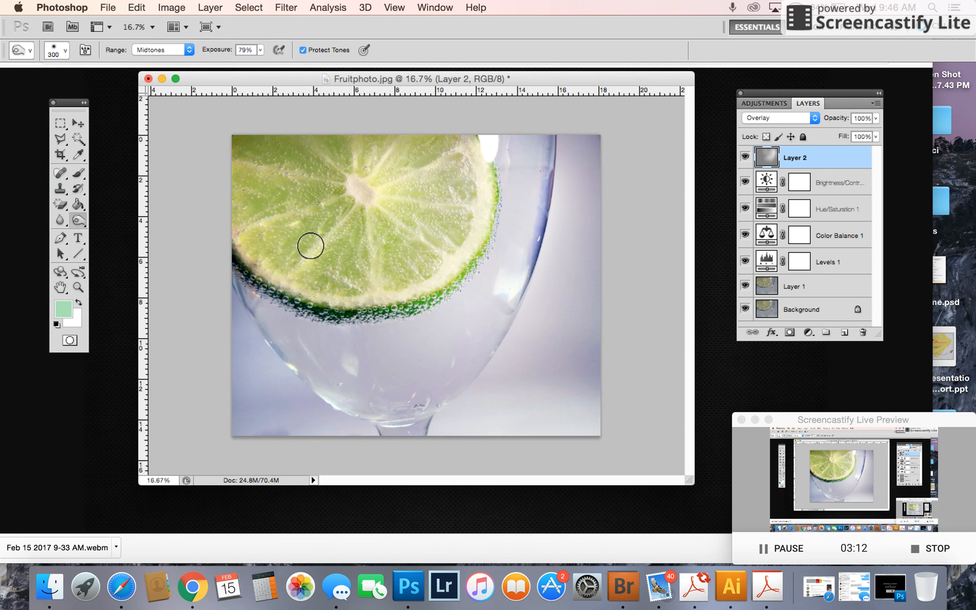
{"action": "left_click", "coordinate": [67, 53]}
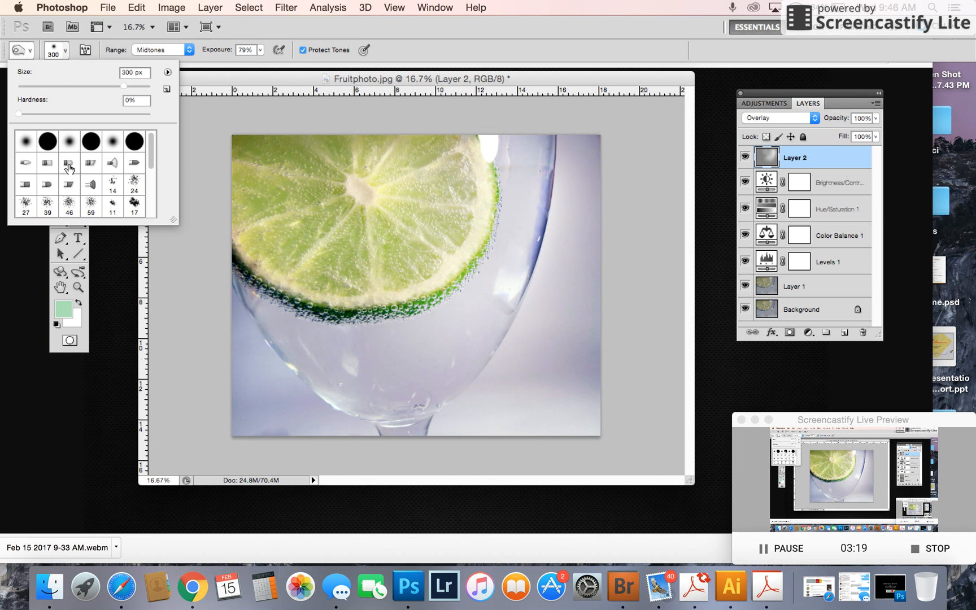
{"action": "left_click", "coordinate": [67, 52]}
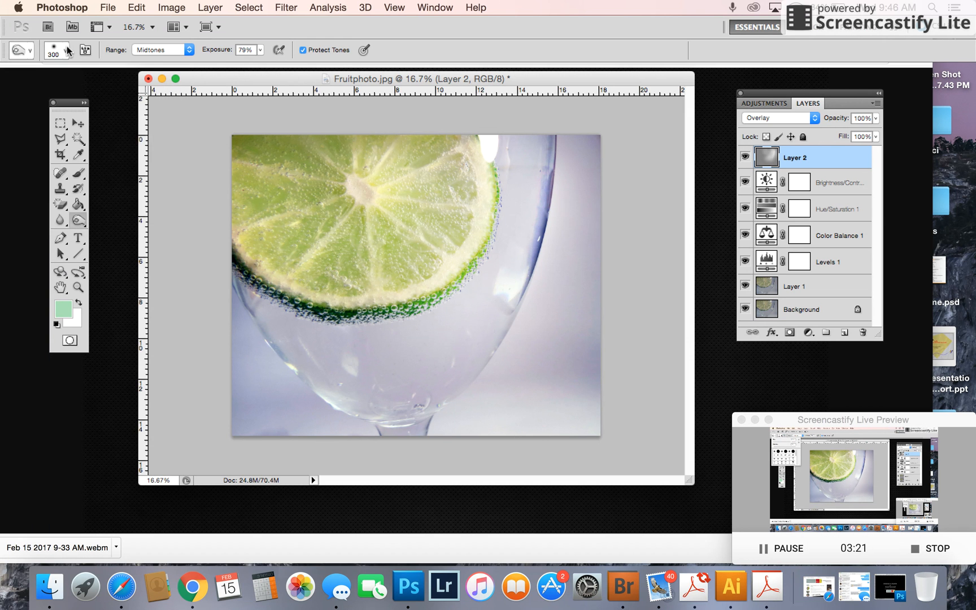
{"action": "left_click", "coordinate": [260, 50]}
{"action": "left_click_drag", "start_coordinate": [263, 63], "coordinate": [240, 65]}
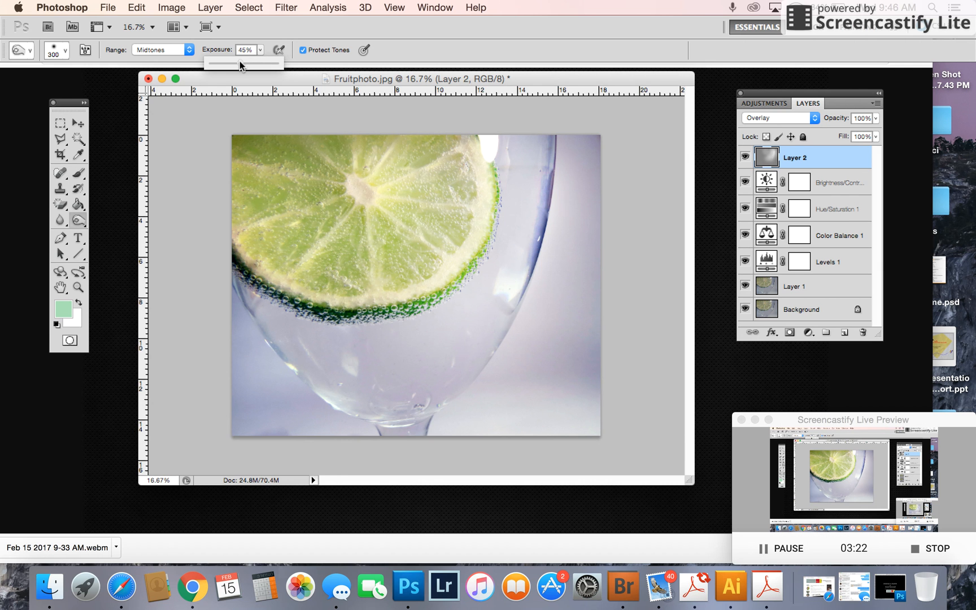
- Enlarge the Burn brush to 1700 px and darken the lime slice on Layer 2
{"action": "key", "text": "bracketright"}
{"action": "key", "text": "bracketright"}
{"action": "key", "text": "bracketright"}
{"action": "key", "text": "bracketright"}
{"action": "key", "text": "bracketright"}
{"action": "key", "text": "bracketright"}
{"action": "key", "text": "bracketright"}
{"action": "key", "text": "bracketright"}
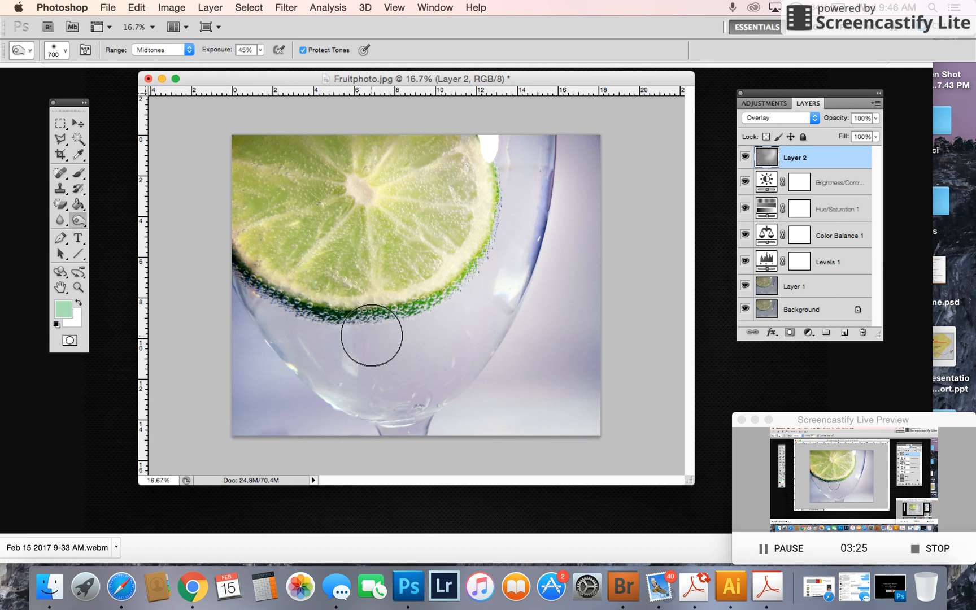
{"action": "key", "text": "bracketright"}
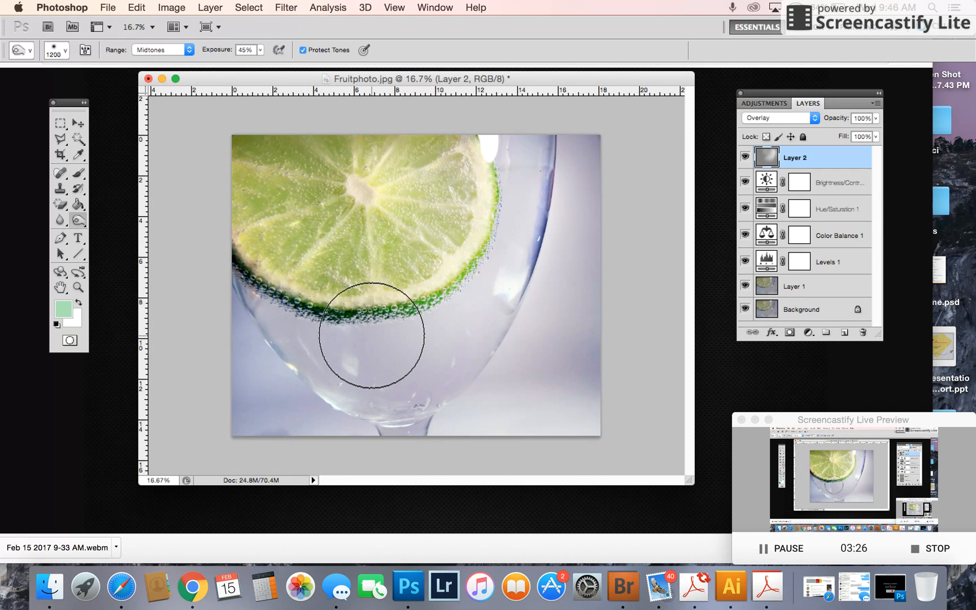
{"action": "key", "text": "bracketright"}
{"action": "key", "text": "bracketright"}
{"action": "key", "text": "bracketright"}
{"action": "key", "text": "bracketright"}
{"action": "key", "text": "bracketright"}
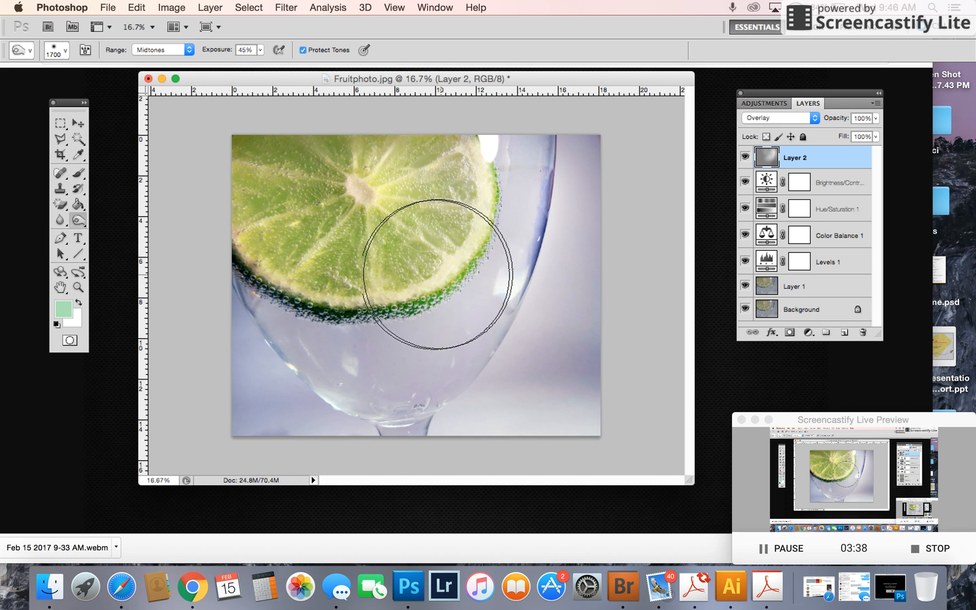
{"action": "left_click_drag", "start_coordinate": [406, 176], "coordinate": [410, 174]}
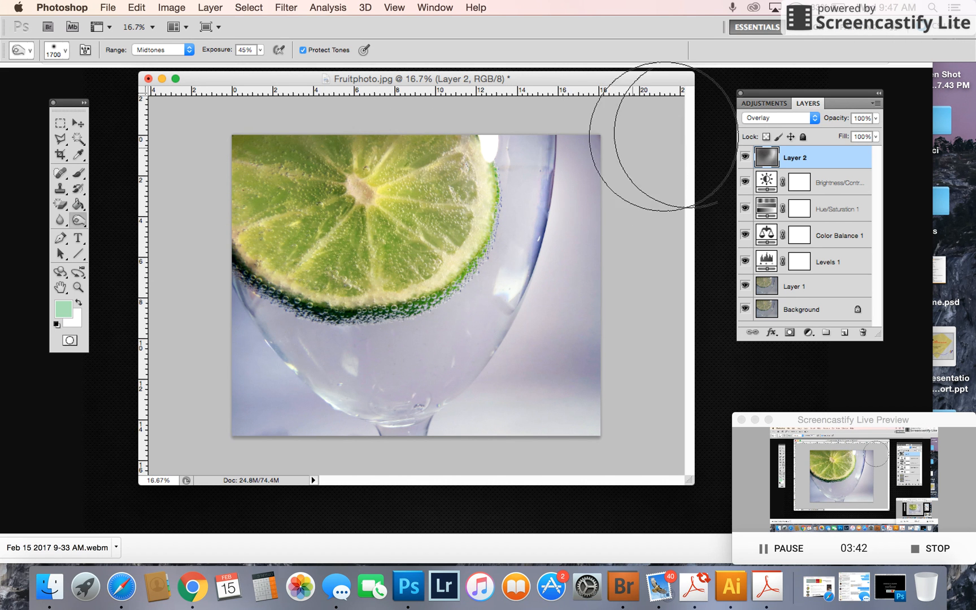
- Toggle Layer 2 repeatedly to compare the photo with and without the dodging and burning
{"action": "left_click", "coordinate": [746, 159]}
{"action": "left_click", "coordinate": [745, 160]}
{"action": "left_click", "coordinate": [745, 160]}
{"action": "left_click", "coordinate": [745, 160]}
{"action": "left_click", "coordinate": [746, 160]}
{"action": "left_click", "coordinate": [746, 160]}
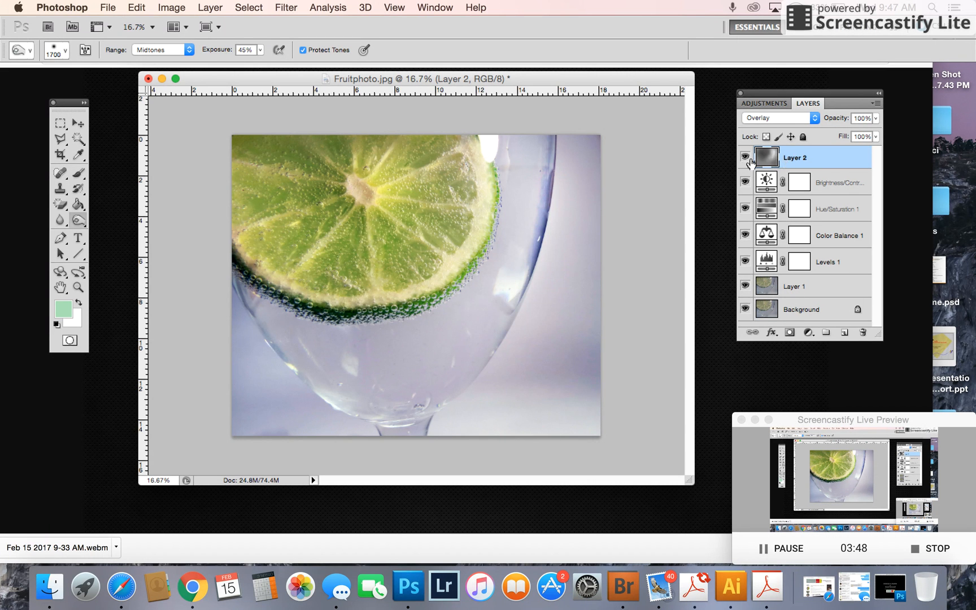
{"action": "left_click", "coordinate": [745, 160]}
{"action": "left_click", "coordinate": [745, 160]}
{"action": "left_click_drag", "start_coordinate": [798, 92], "coordinate": [707, 107]}
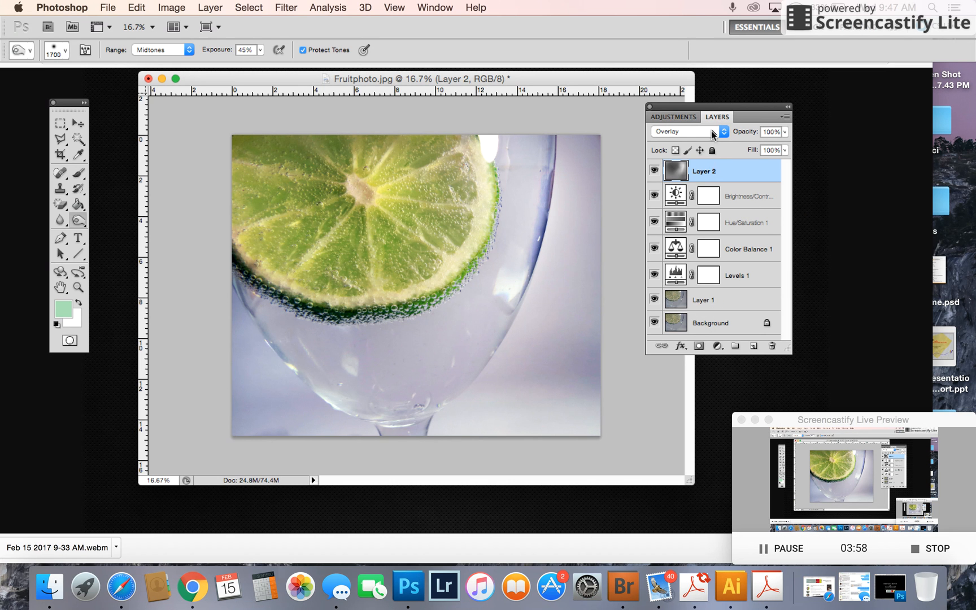
- Delete the gray dodge-and-burn layer, Layer 2, and undo the deletion
{"action": "left_click_drag", "start_coordinate": [718, 106], "coordinate": [782, 94]}
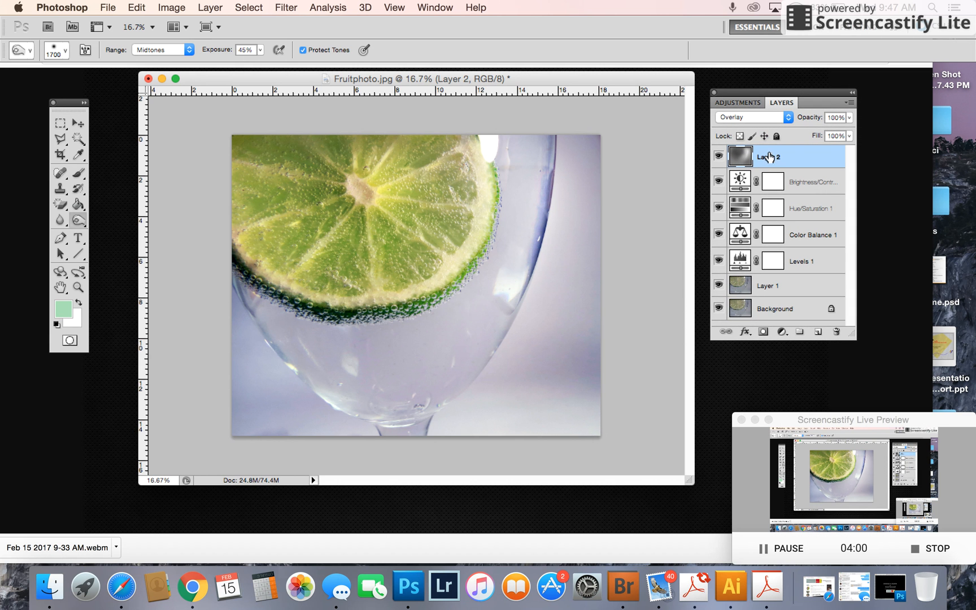
{"action": "left_click_drag", "start_coordinate": [811, 162], "coordinate": [837, 337]}
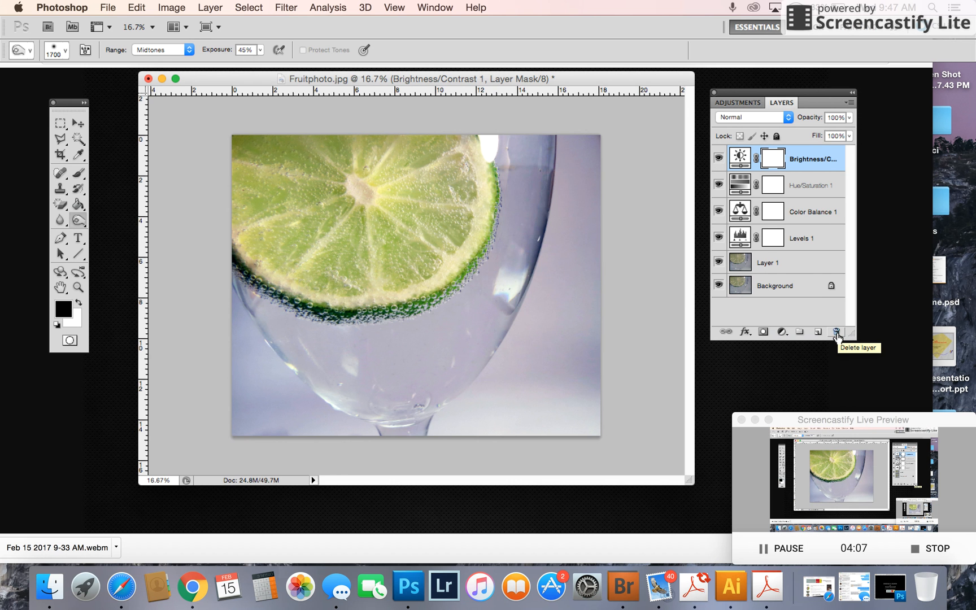
{"action": "key", "text": "super+z"}
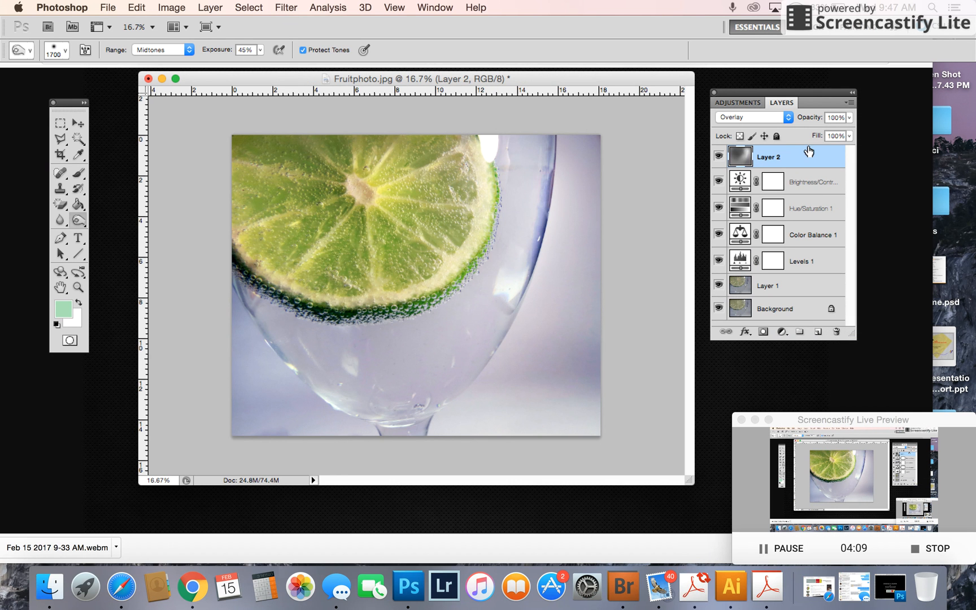
- Reduce the opacity of the Overlay dodge-and-burn layer, Layer 2, to 51%
{"action": "left_click", "coordinate": [849, 118]}
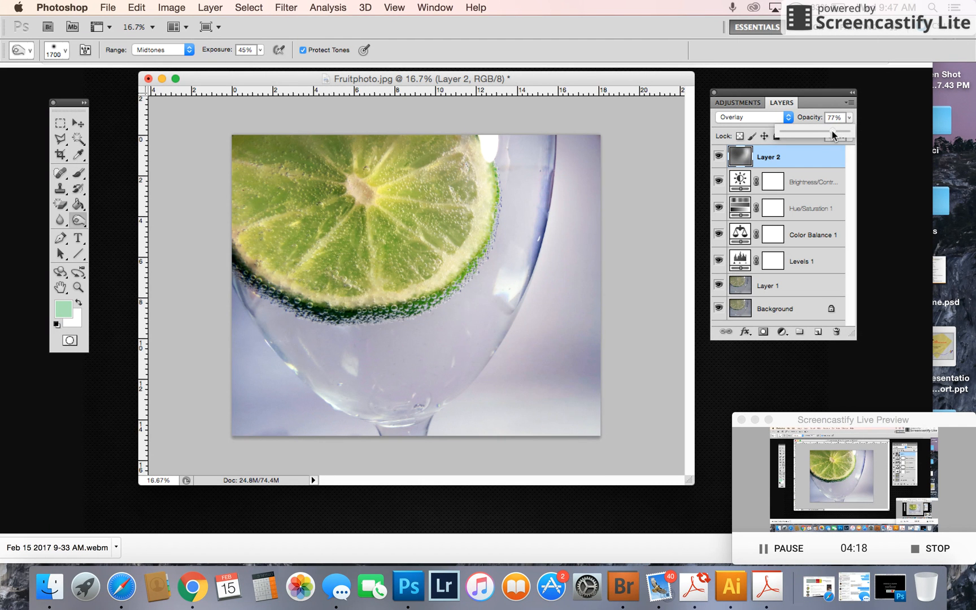
{"action": "left_click_drag", "start_coordinate": [834, 130], "coordinate": [832, 130]}
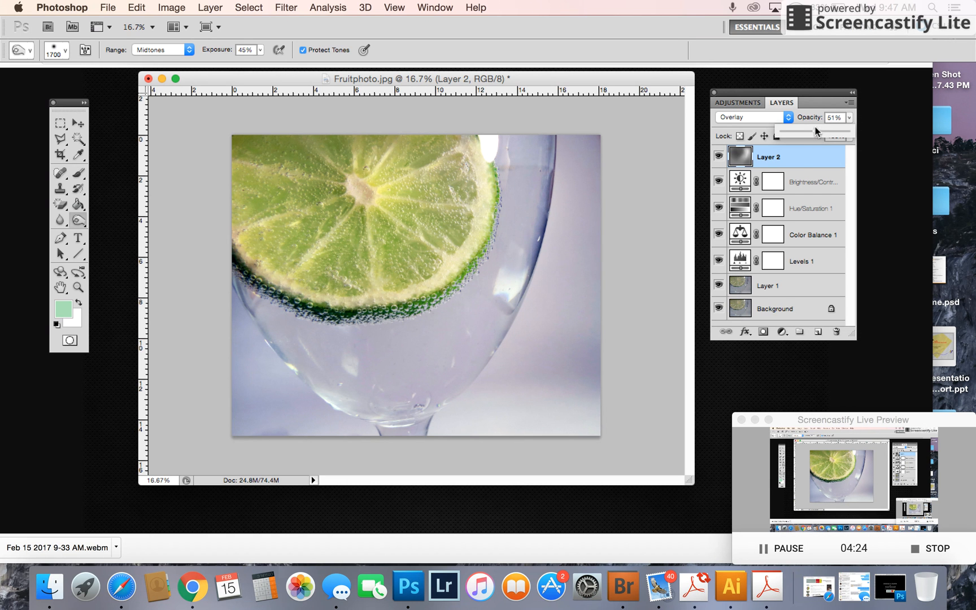
{"action": "left_click", "coordinate": [798, 159]}
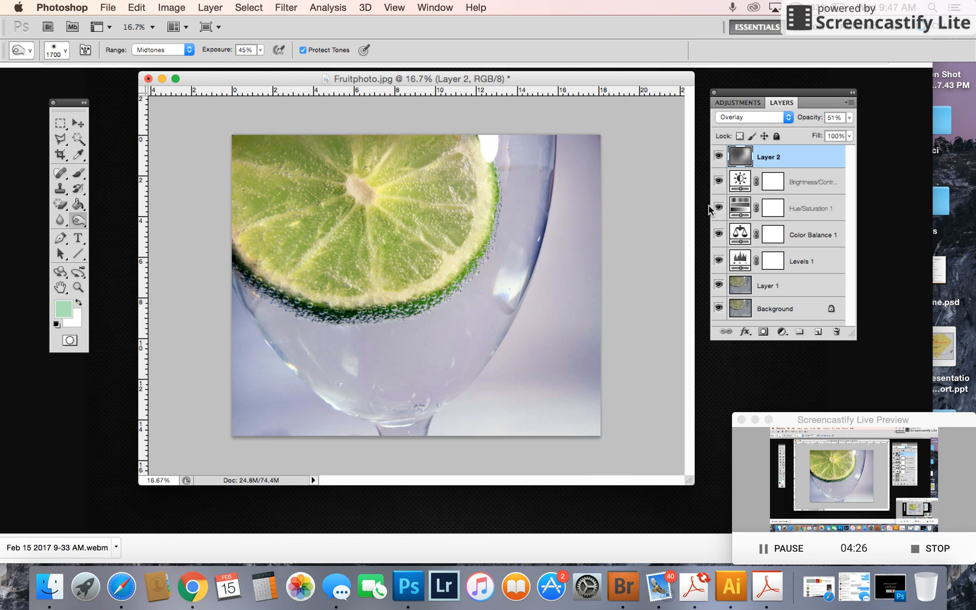